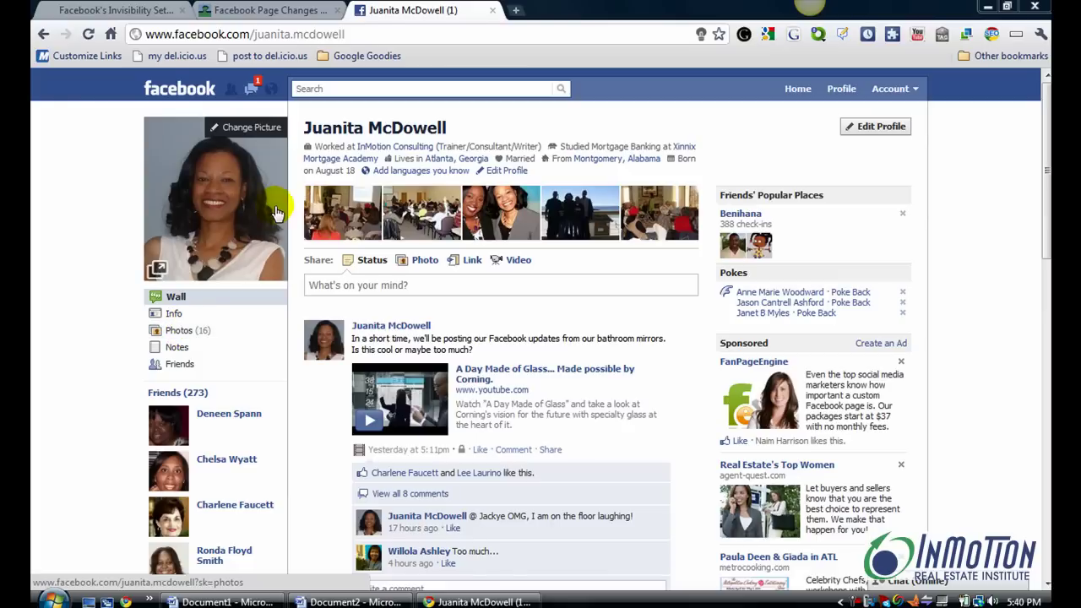
Step: Open the 'Sisterly Love - What a Christmas Gift' album from the profile's Photos
left_click(185, 331)
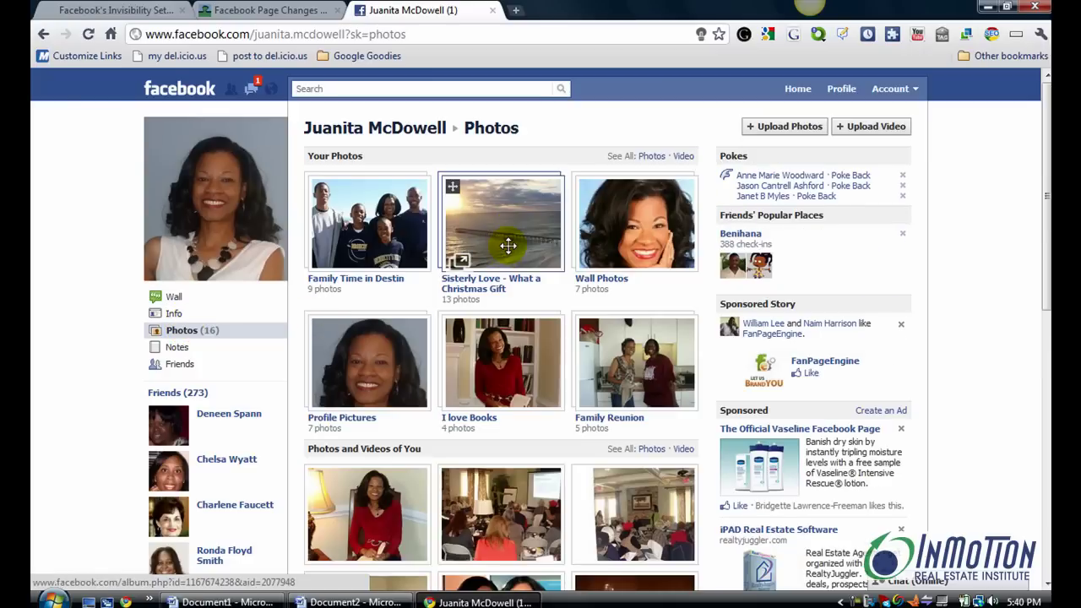
mouse_move(502, 223)
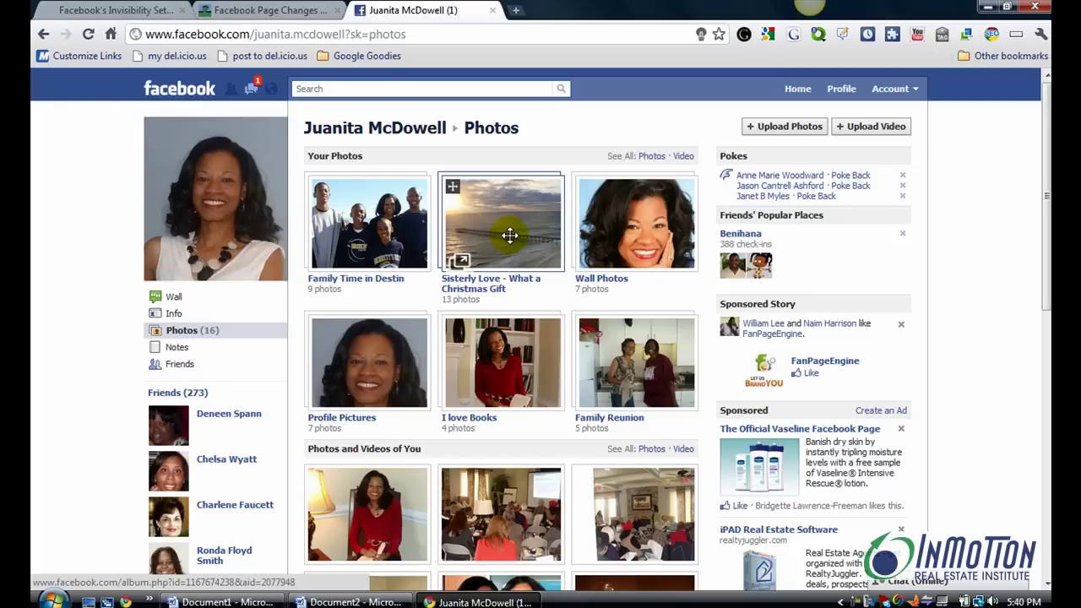
left_click(511, 239)
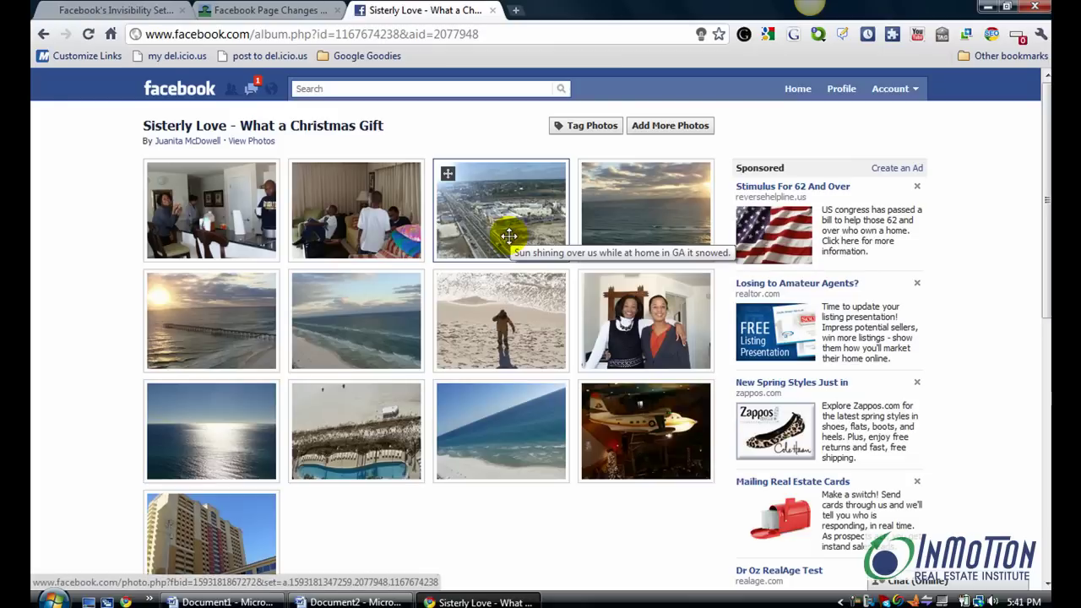
Step: Tag Juanita McDowell in the album's sunlit sea photo and return to the album grid
left_click(224, 433)
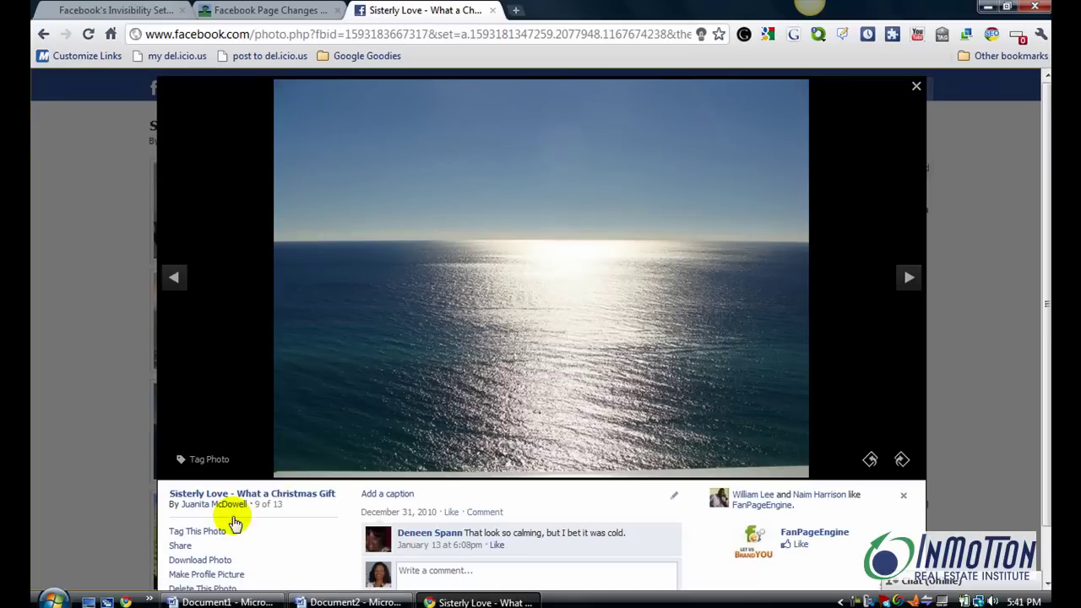
left_click(211, 534)
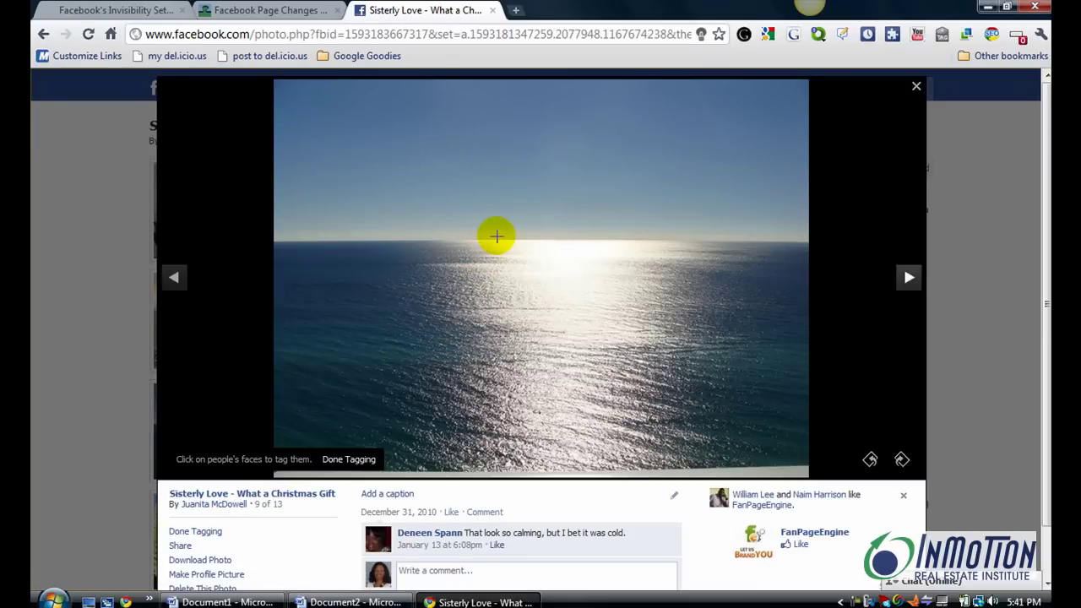
left_click(495, 236)
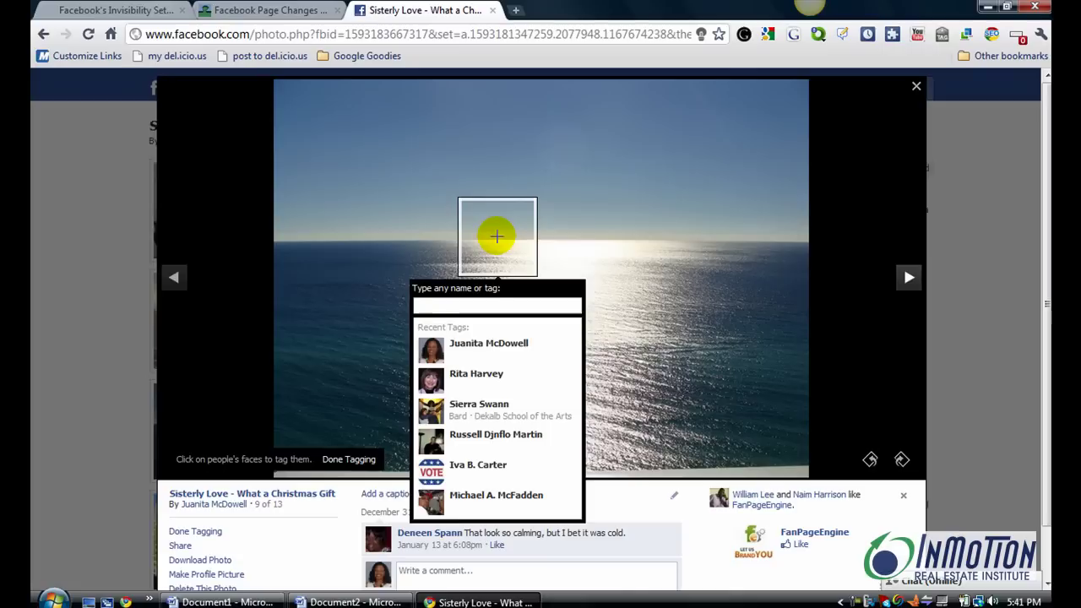
left_click(478, 342)
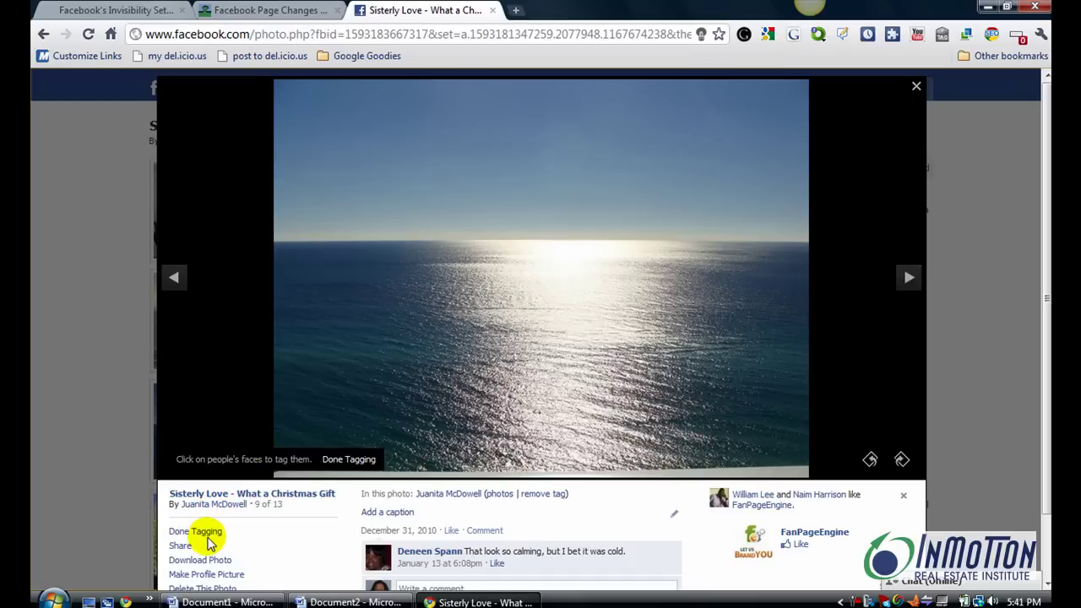
left_click(210, 538)
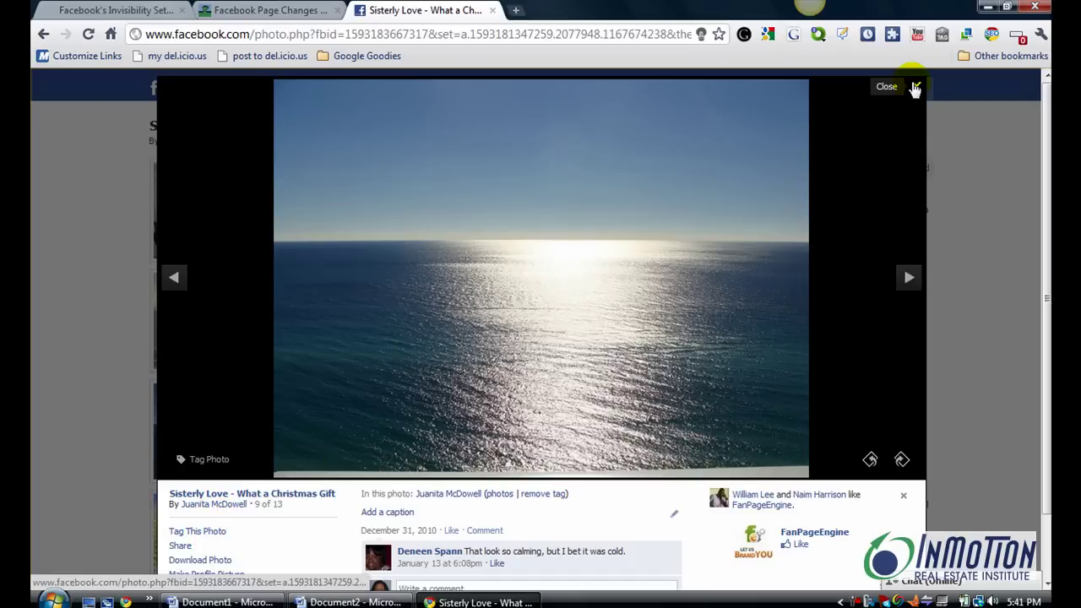
left_click(916, 88)
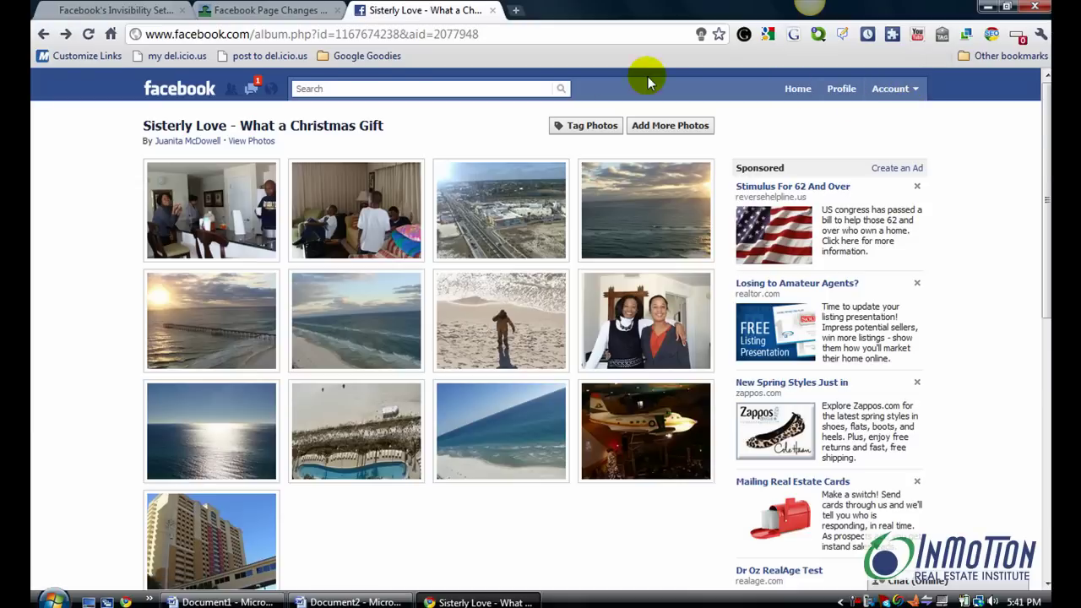
Step: Go to your profile to see the new Sisterly Love tag post
left_click(838, 95)
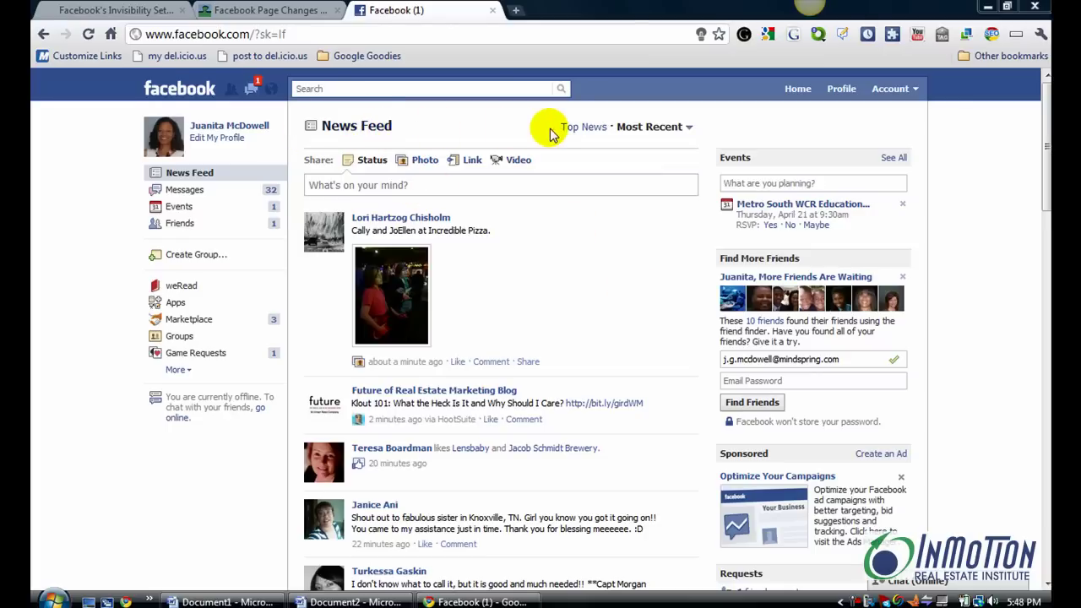
left_click(580, 127)
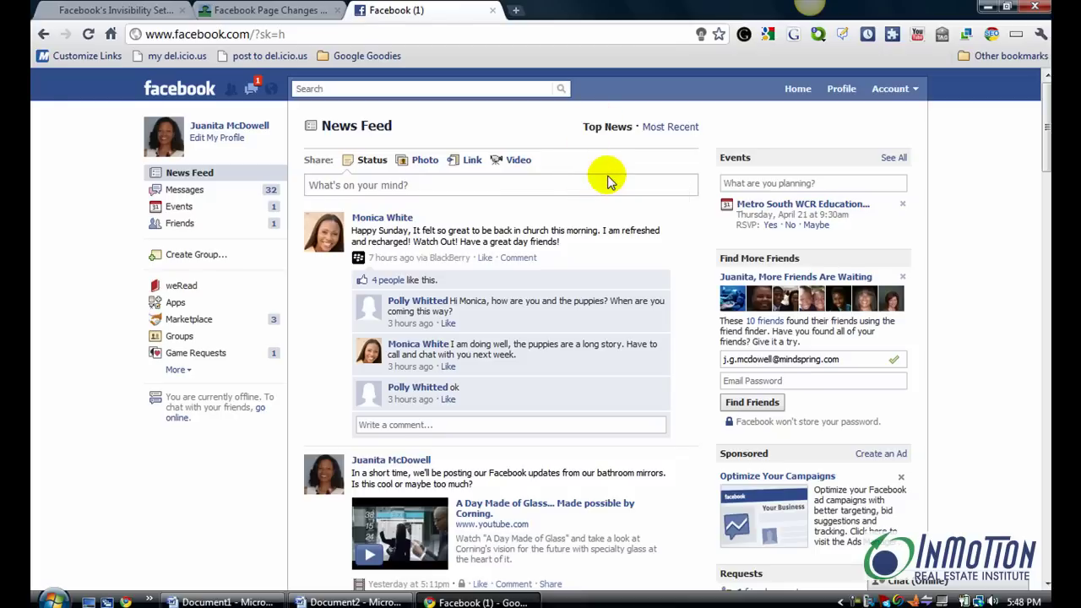
left_click(670, 129)
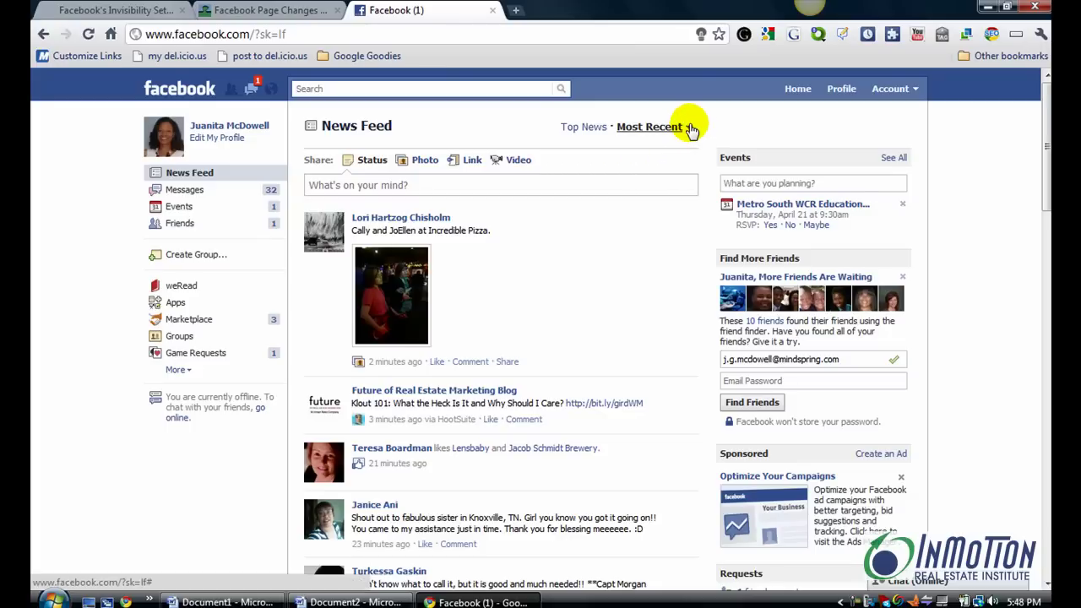
Step: Switch the News Feed filter from Most Recent to the College Buddies friend list
left_click(691, 129)
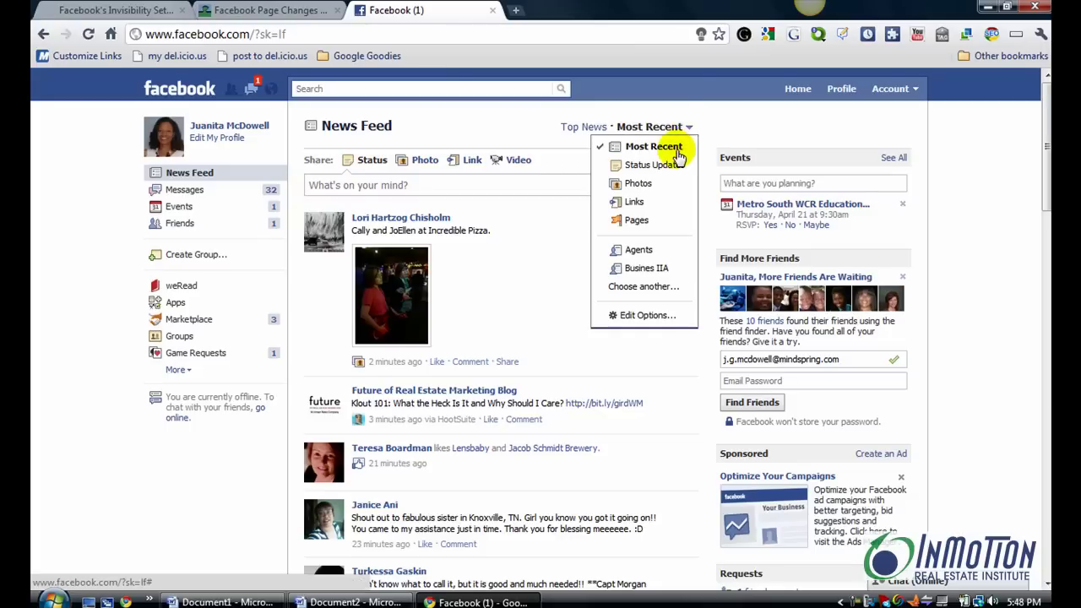
left_click(644, 289)
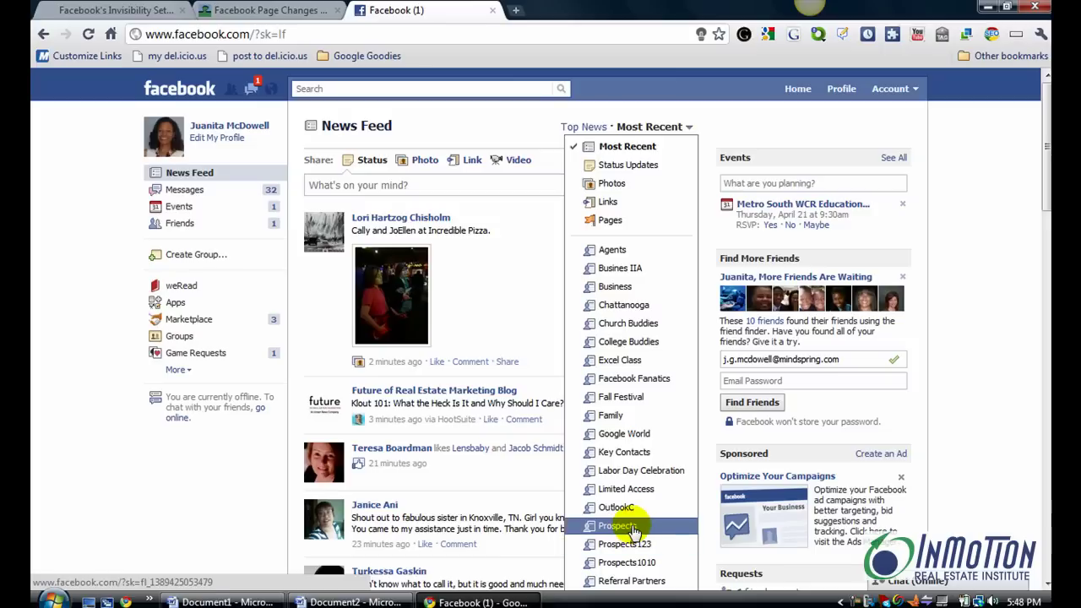
left_click(645, 342)
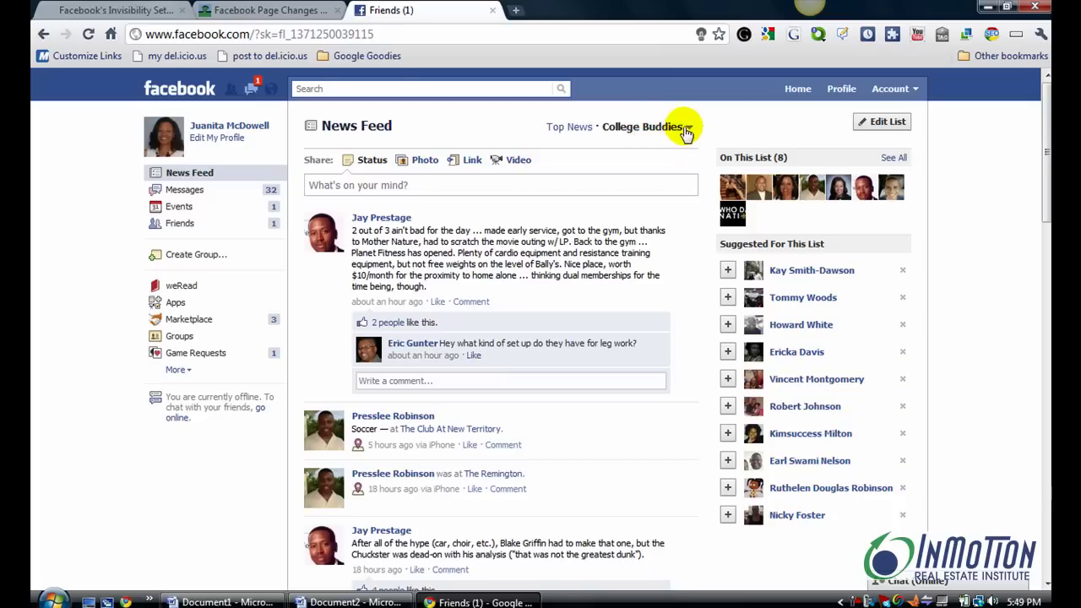
Step: Open News Feed Edit Options and expand the 'Show posts from' choices
left_click(689, 128)
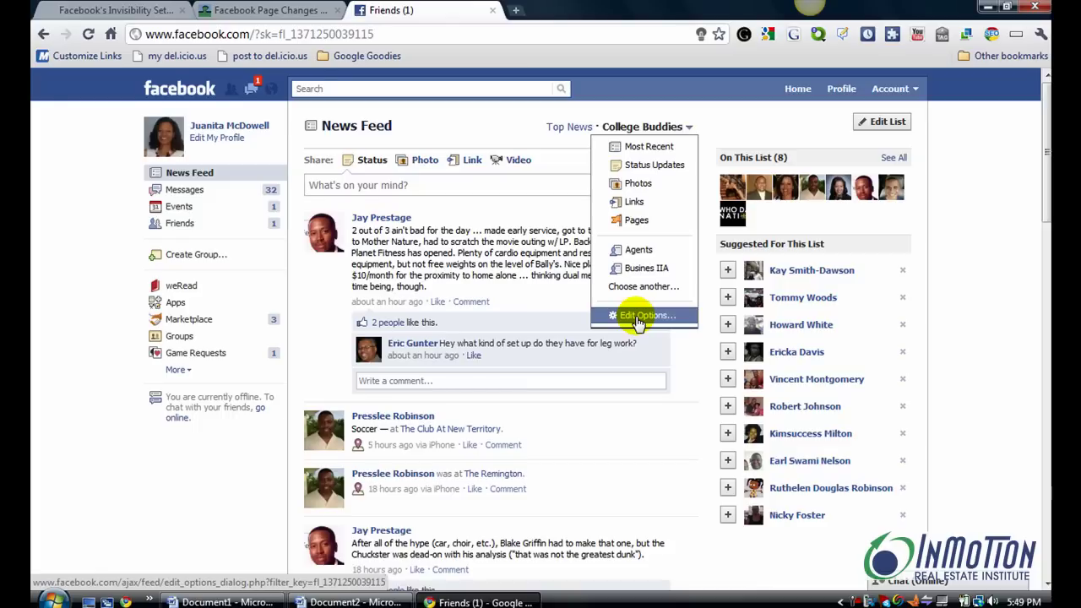
left_click(644, 316)
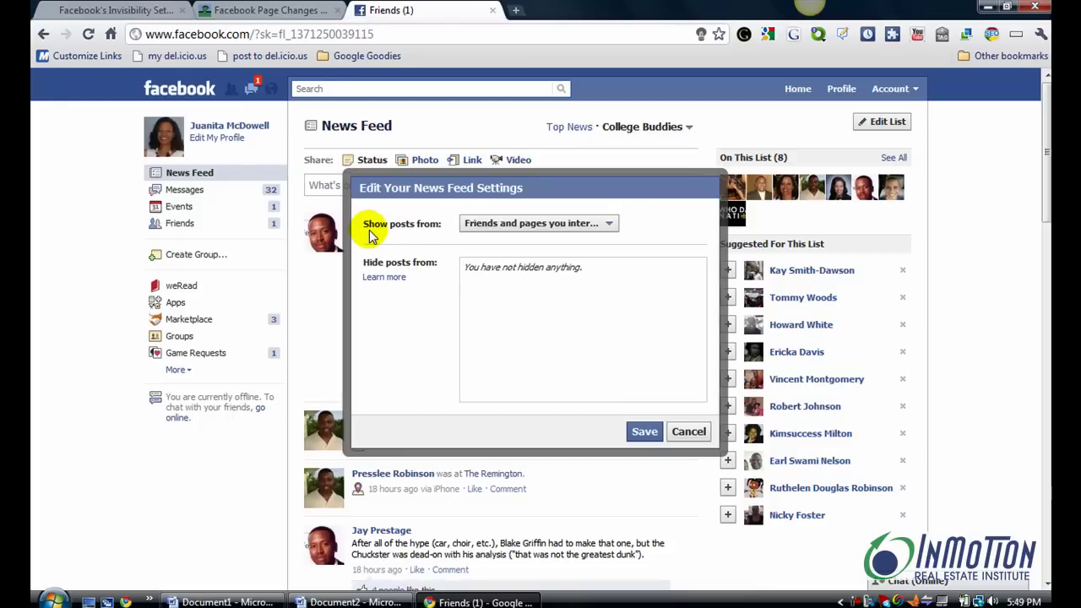
left_click(610, 225)
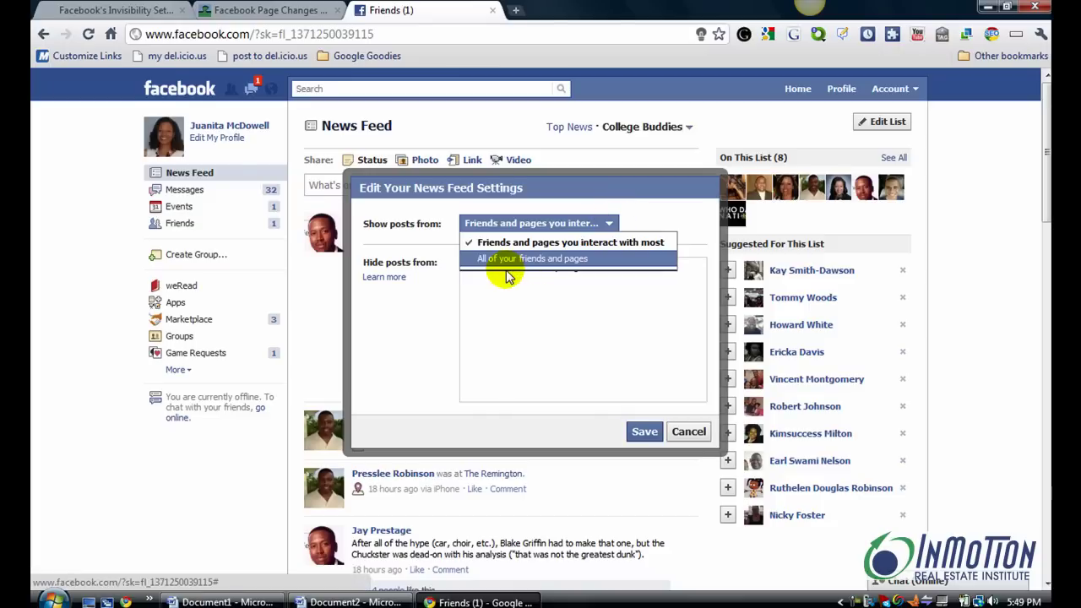